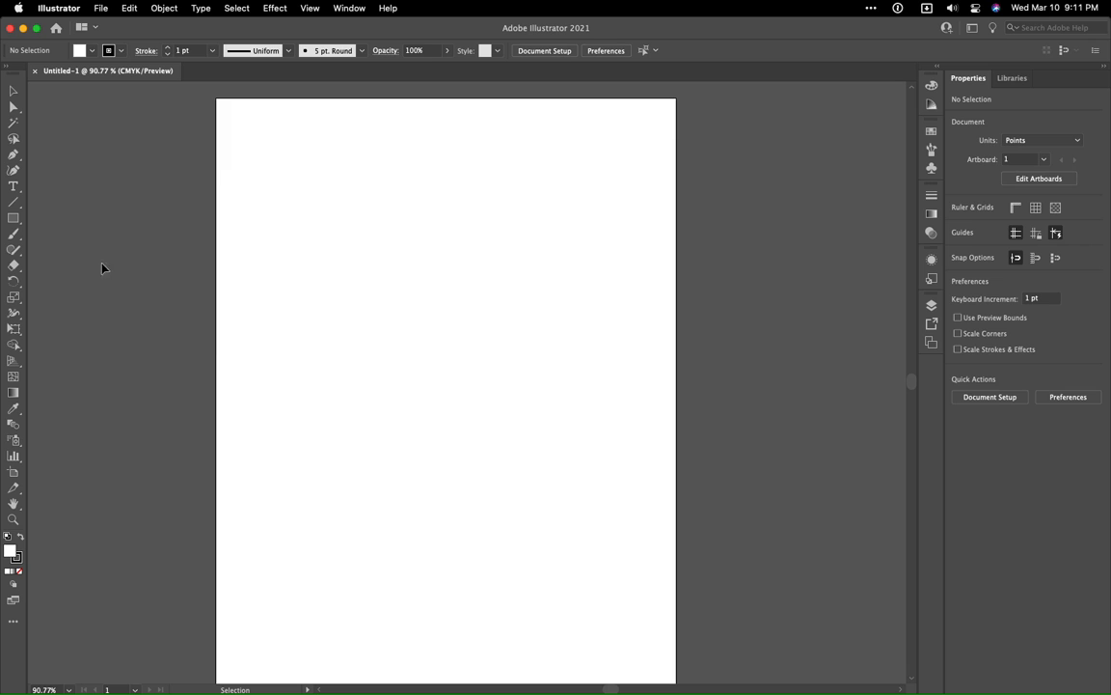
- Detach the shape tools into a floating toolbar beside the artboard and choose the Rounded Rectangle tool
left_click(14, 218)
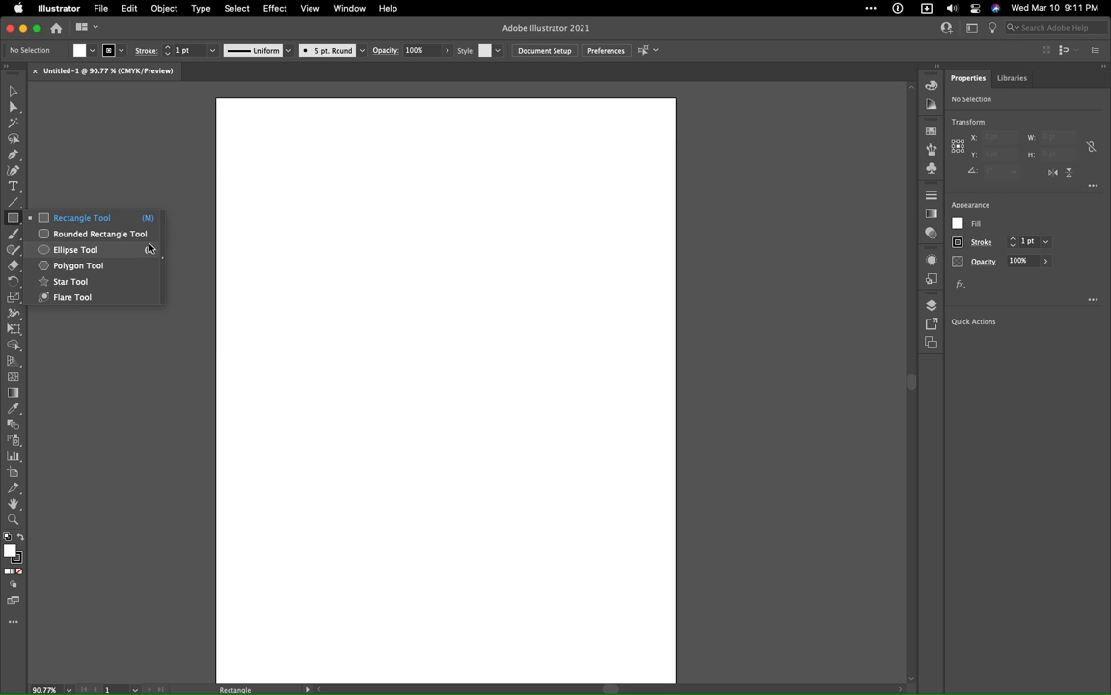
left_click(164, 259)
left_click_drag(100, 228, 134, 139)
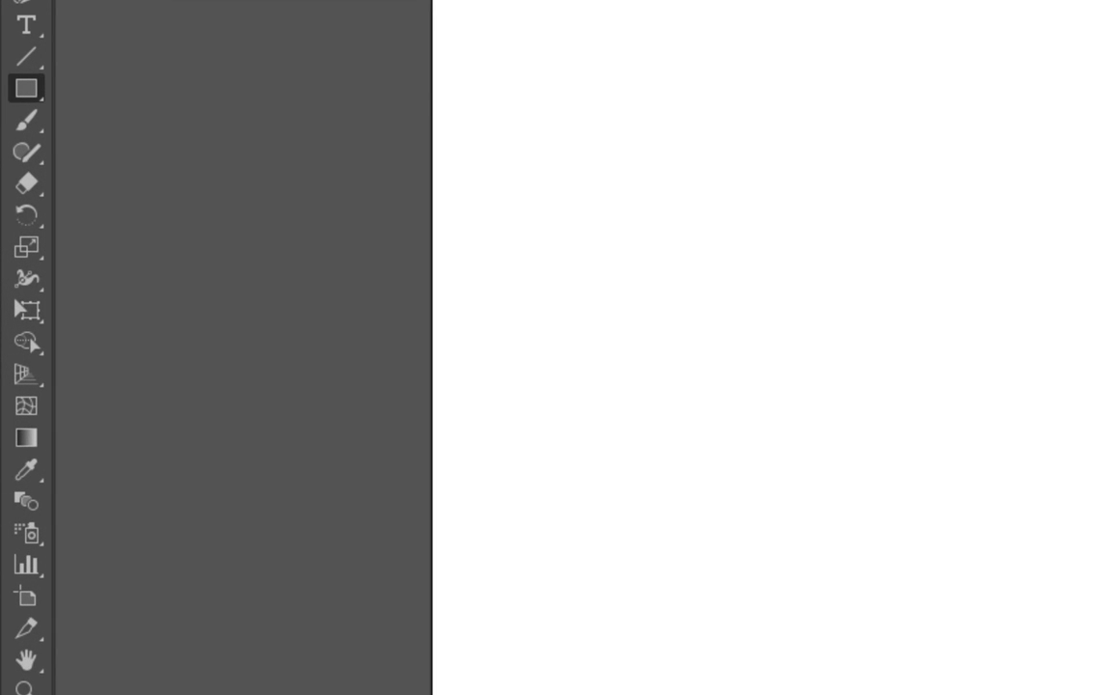
left_click(41, 98)
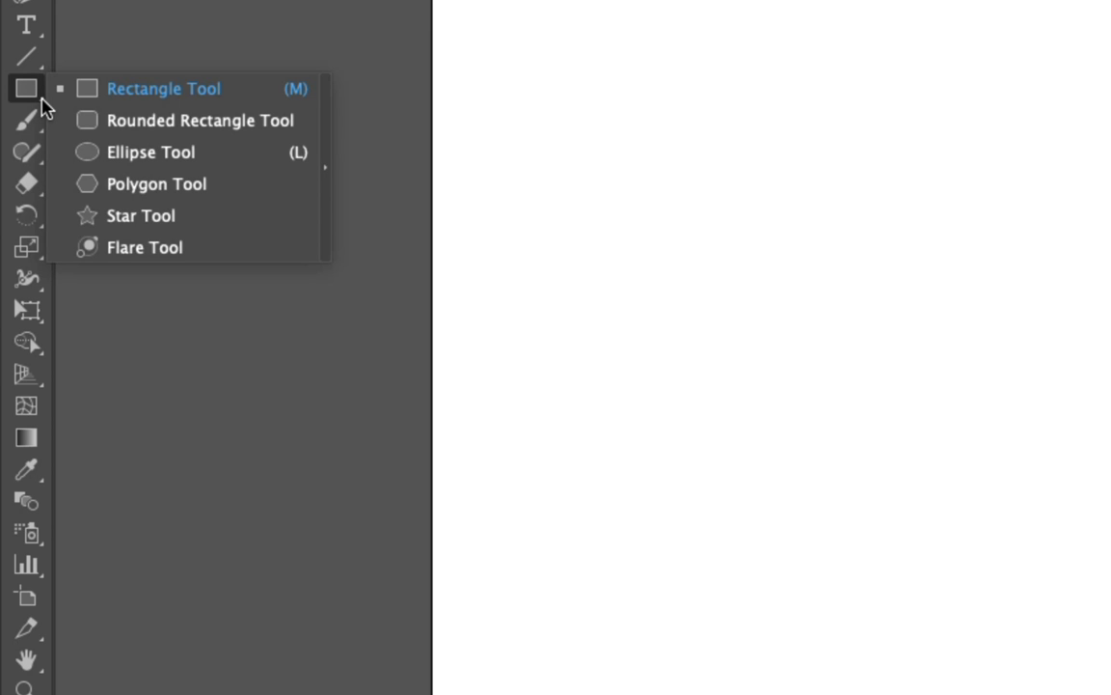
left_click(326, 179)
left_click_drag(210, 112, 251, 22)
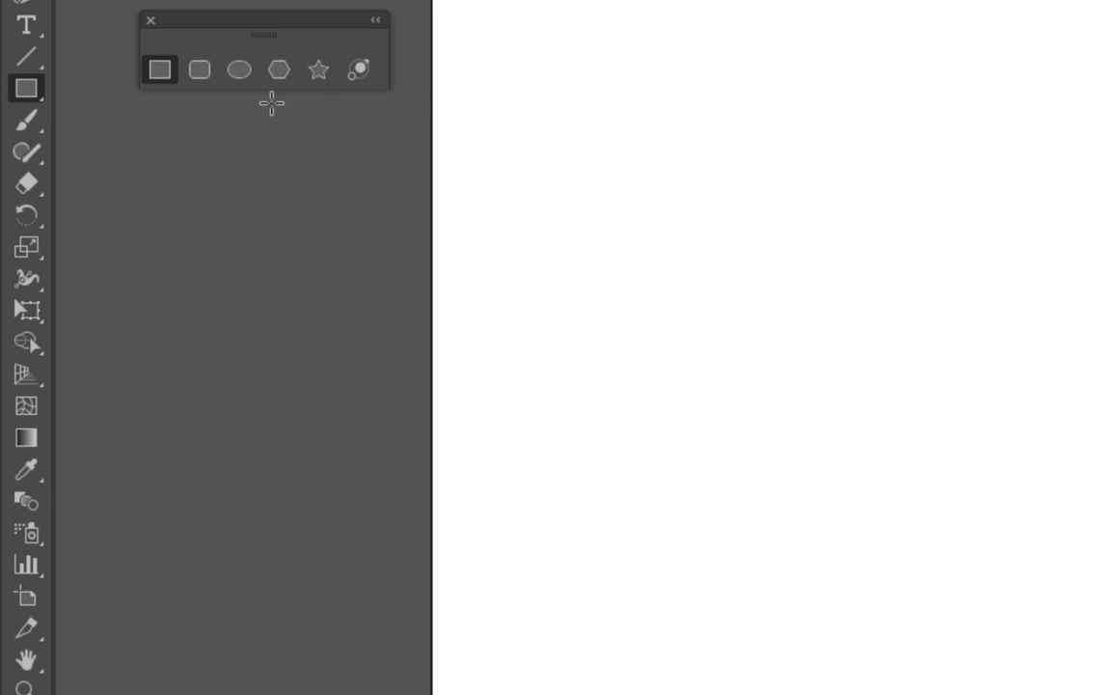
left_click(203, 73)
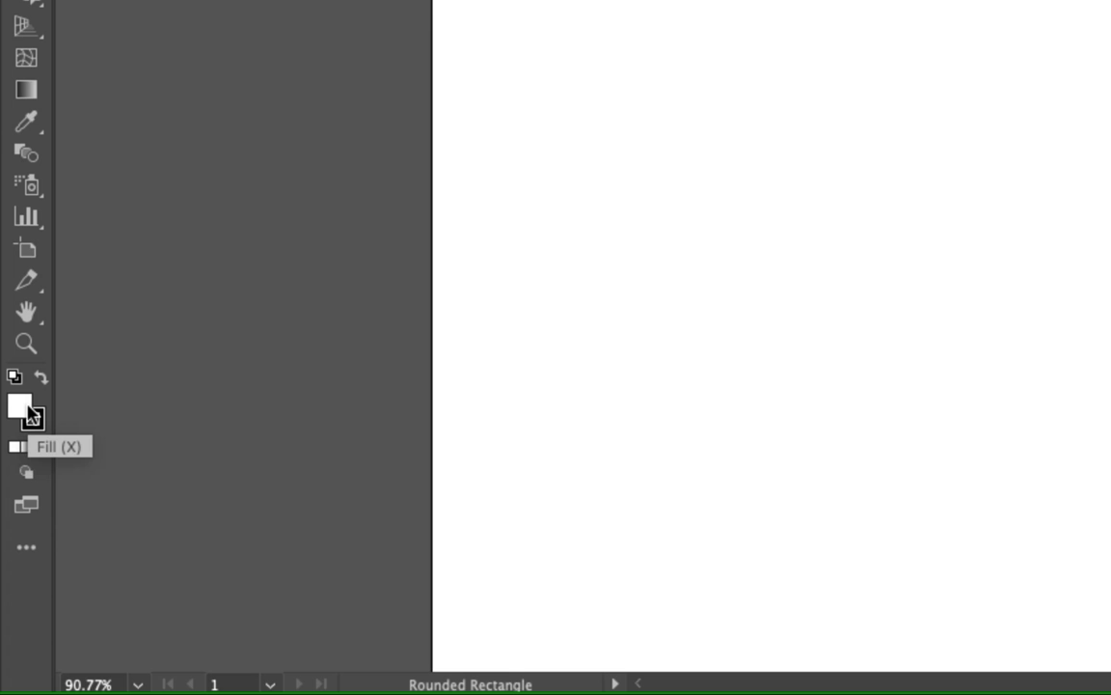
- Set the stroke to none and make the fill the active color attribute
left_click(30, 415)
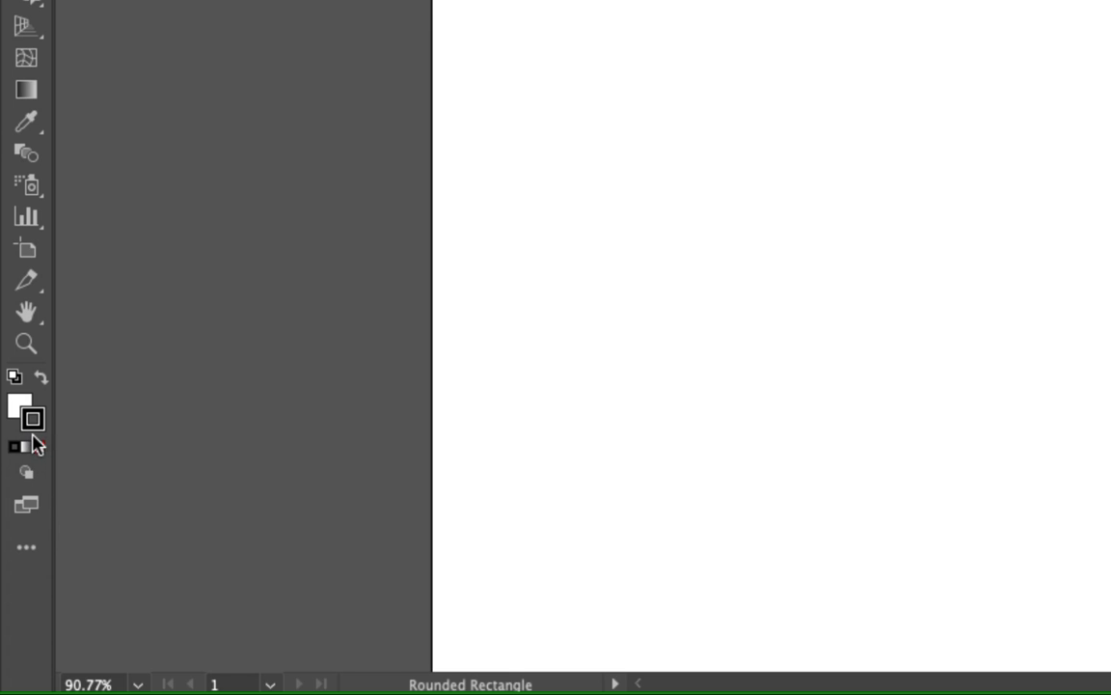
left_click(39, 450)
left_click(19, 407)
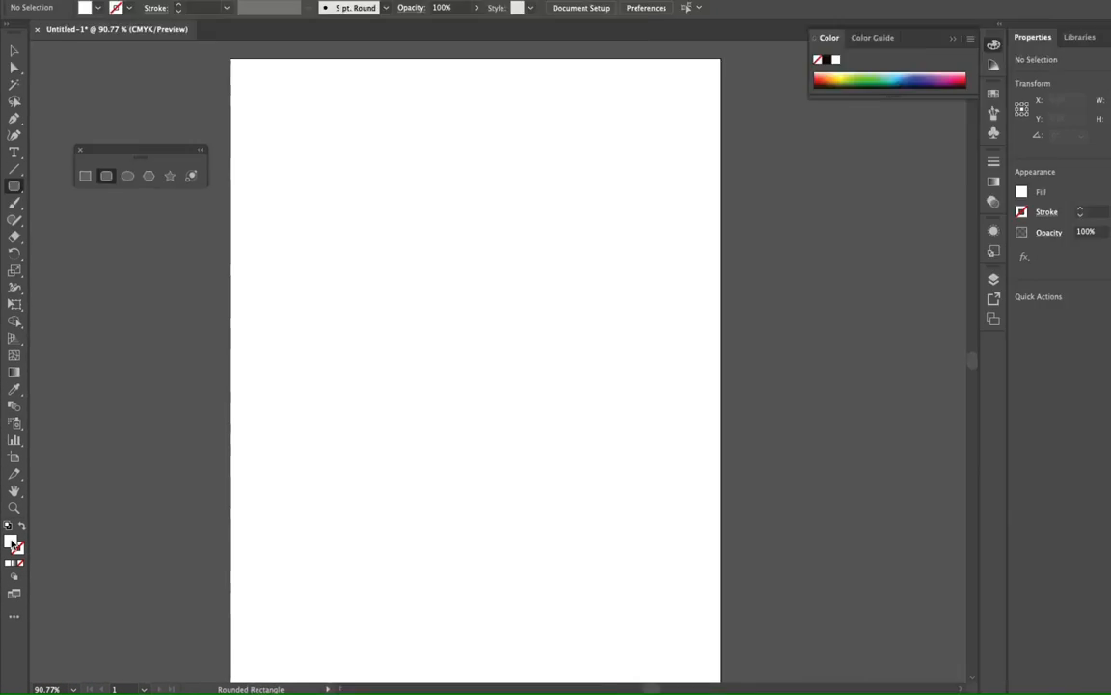
double_click(35, 417)
left_click(695, 299)
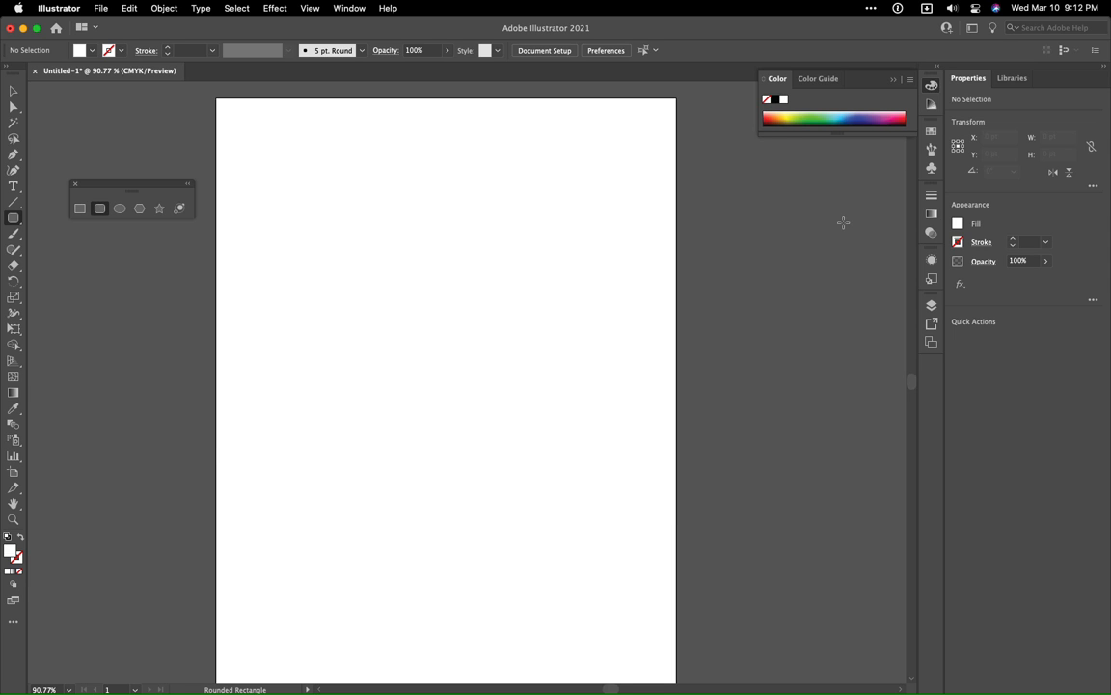
- Detach the Swatches panel, place it just below the floating shape tools and enlarge it to show all swatches
left_click(933, 133)
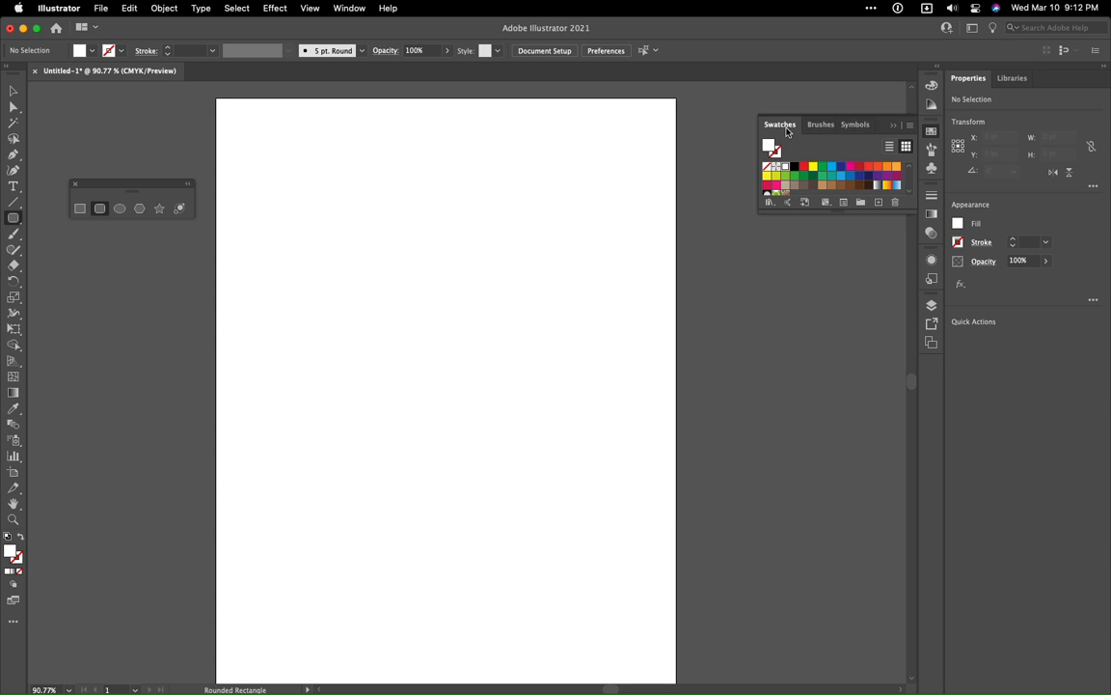
mouse_move(780, 124)
left_mouse_down()
mouse_move(187, 318)
mouse_move(39, 250)
mouse_move(71, 238)
left_mouse_up()
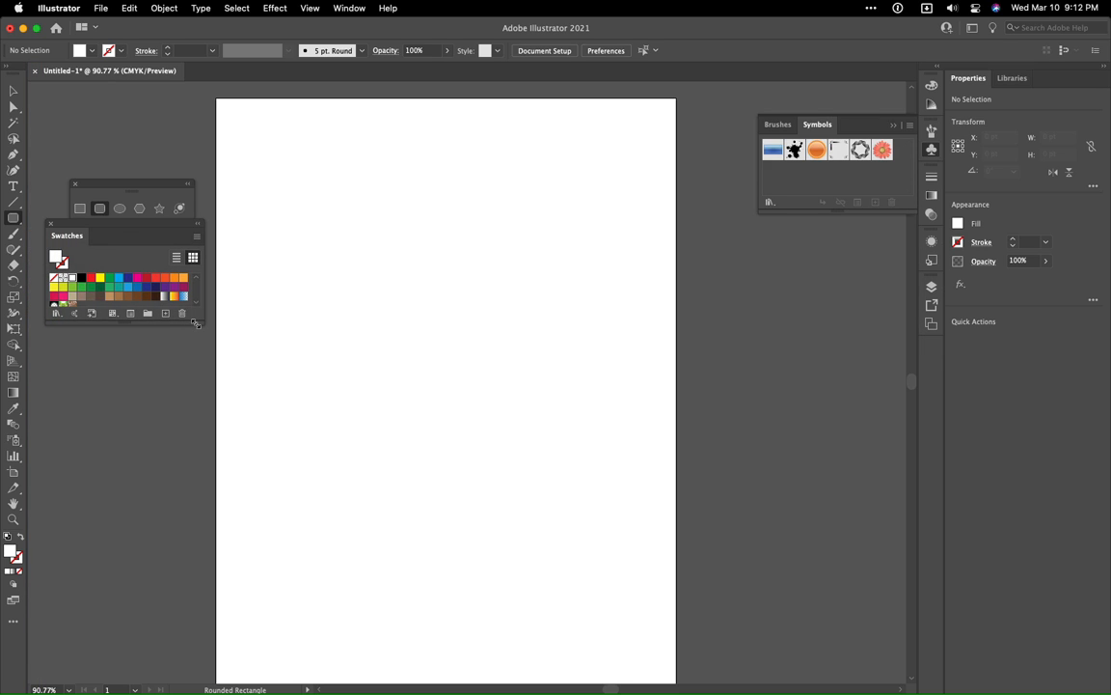
left_click_drag(121, 323, 122, 422)
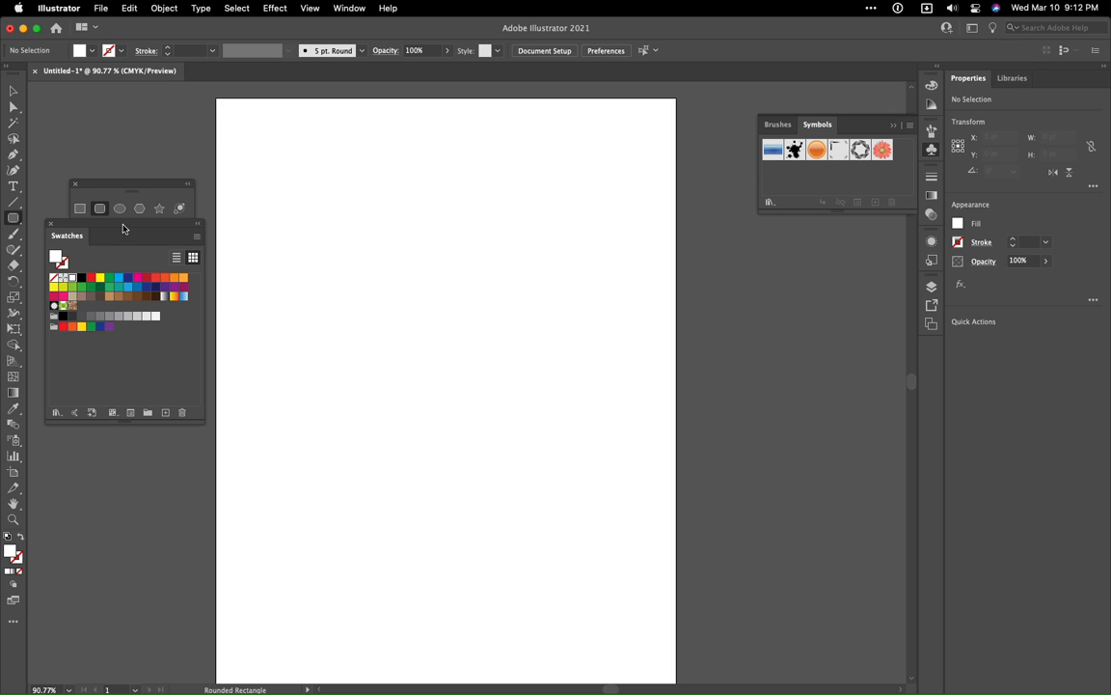
left_click_drag(124, 229, 122, 240)
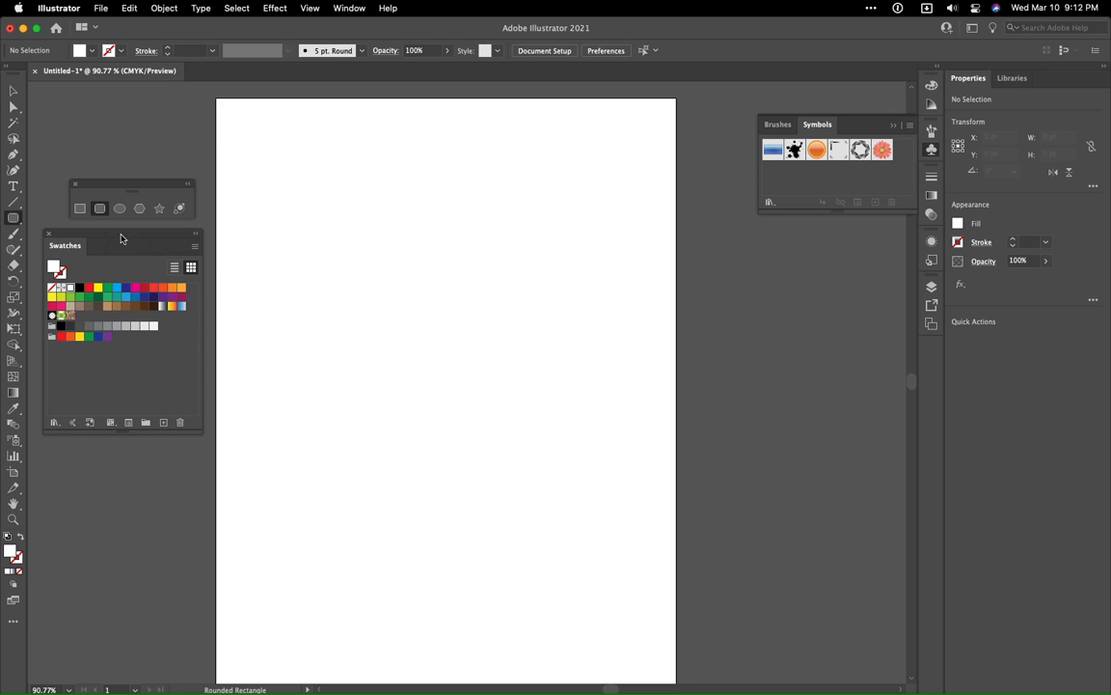
- Draw a rounded rectangle about 219 by 268 pt mid-artboard with the K=60 gray fill, reducing its corner radius while drawing
left_click(97, 327)
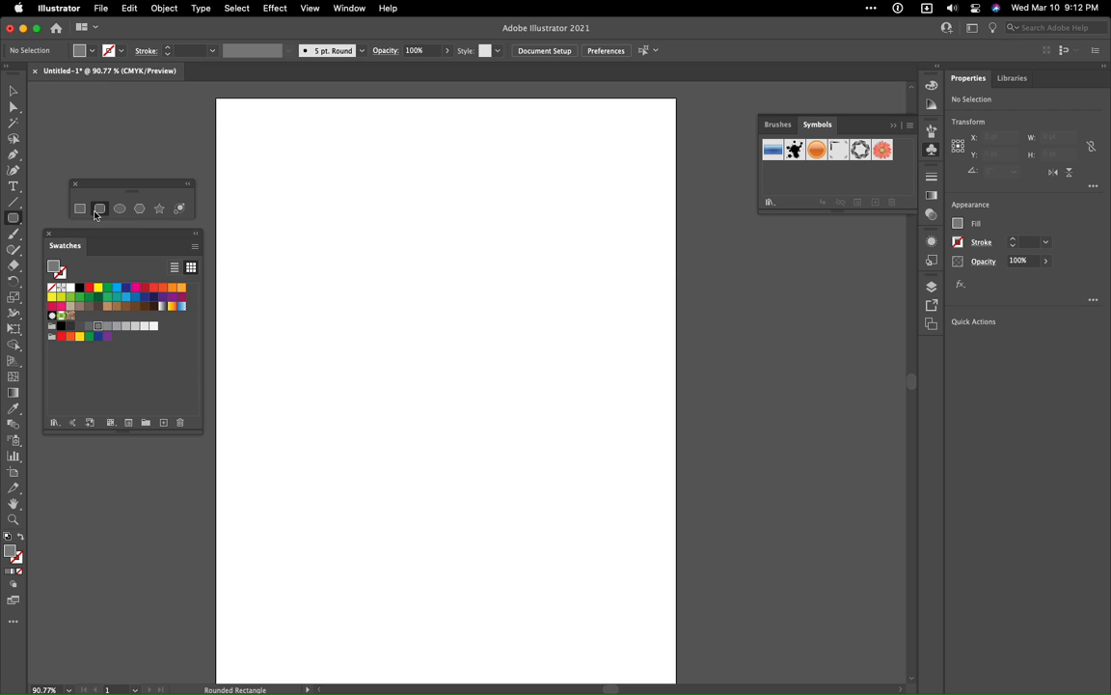
left_click_drag(365, 271, 510, 451)
key("Down")
key("Down")
key("Down")
key("Down")
key("Down")
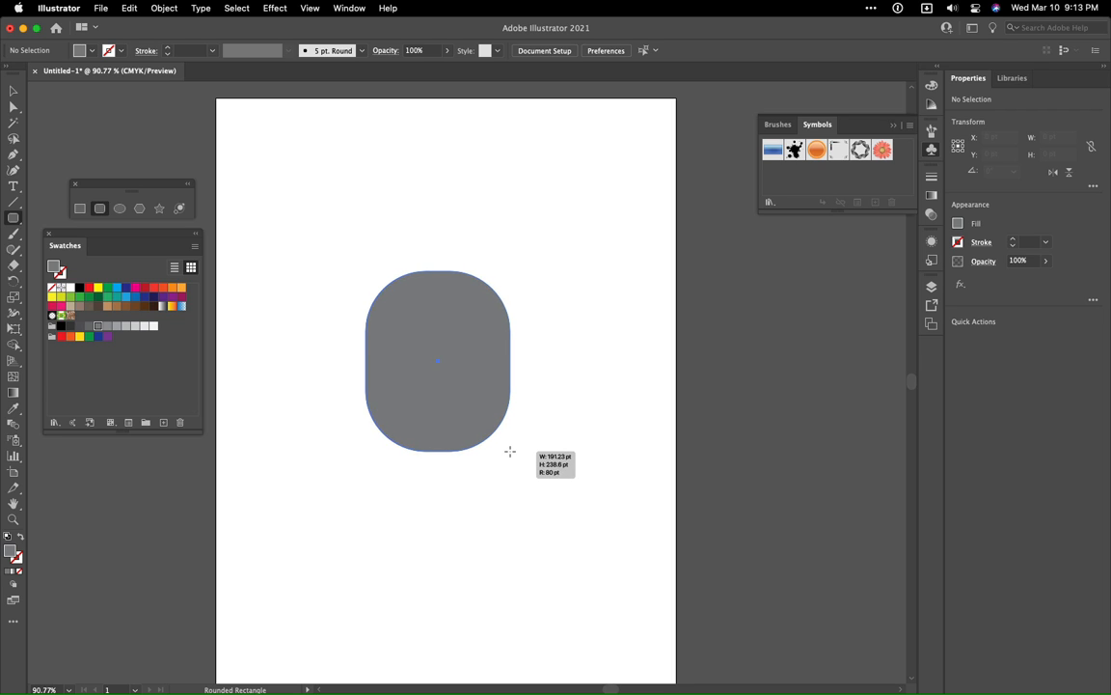
key("Down")
key("Down")
key("Down")
key("Down")
key("Down")
key("Down")
key("Down")
key("Down")
key("Down")
key("Down")
key("Down")
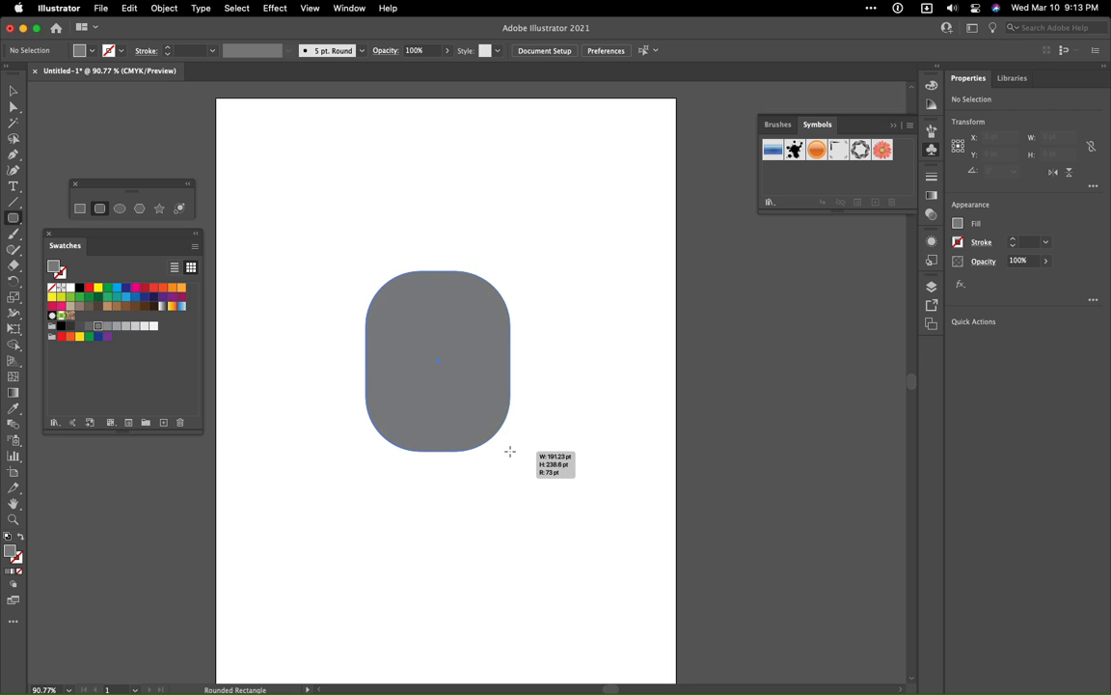
left_click_drag(509, 451, 531, 472)
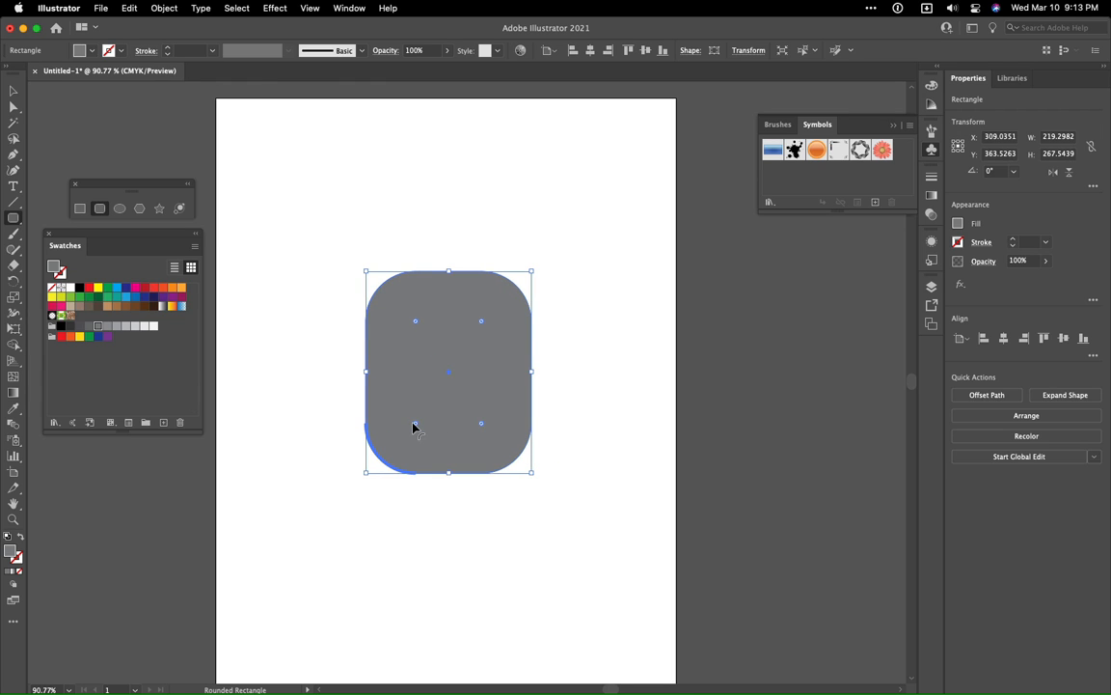
mouse_move(416, 425)
left_mouse_down()
mouse_move(405, 432)
mouse_move(417, 429)
left_mouse_up()
- Draw a light gray ellipse about 219 by 65 pt spanning the full width of the rounded rectangle's upper part
left_click(117, 213)
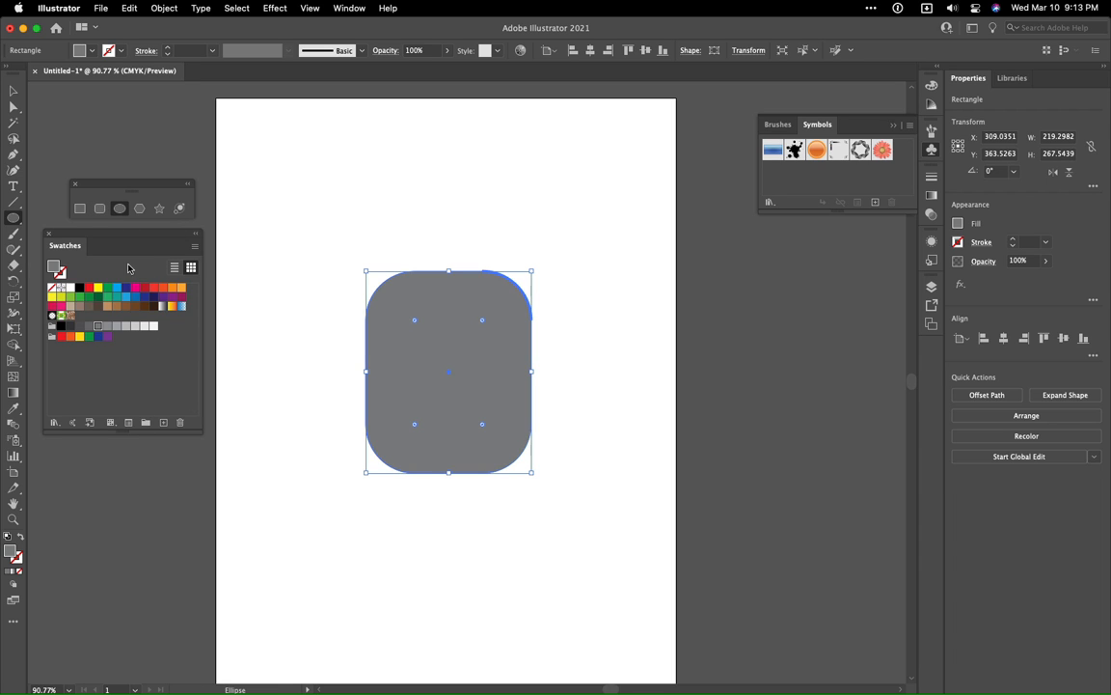
left_click(12, 91)
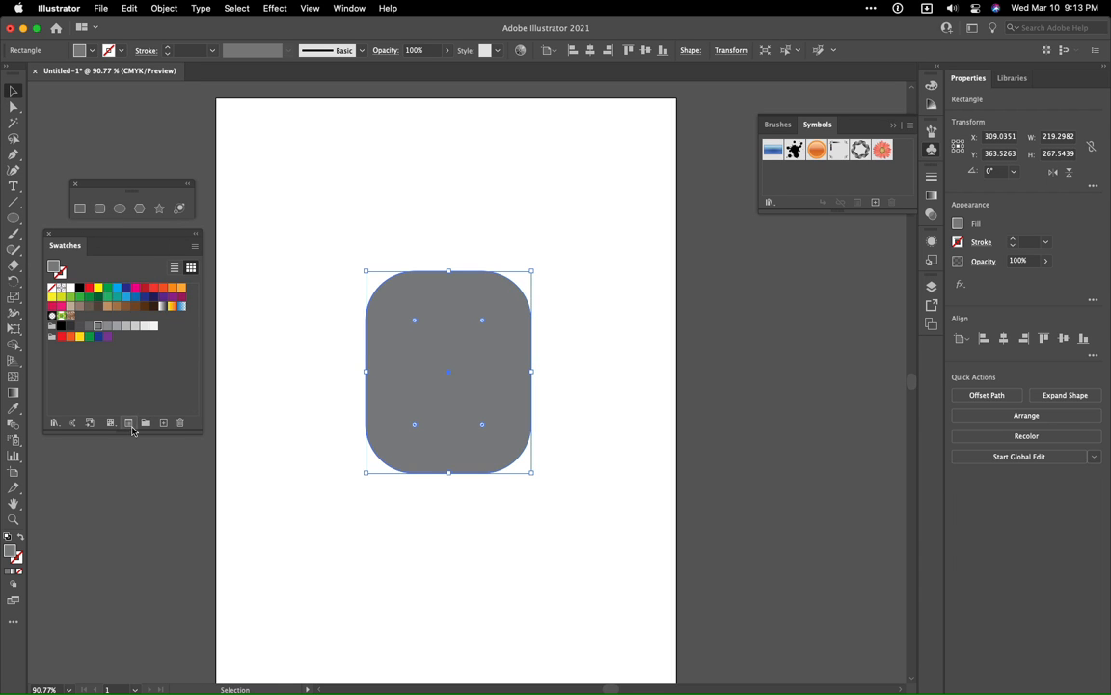
left_click(121, 460)
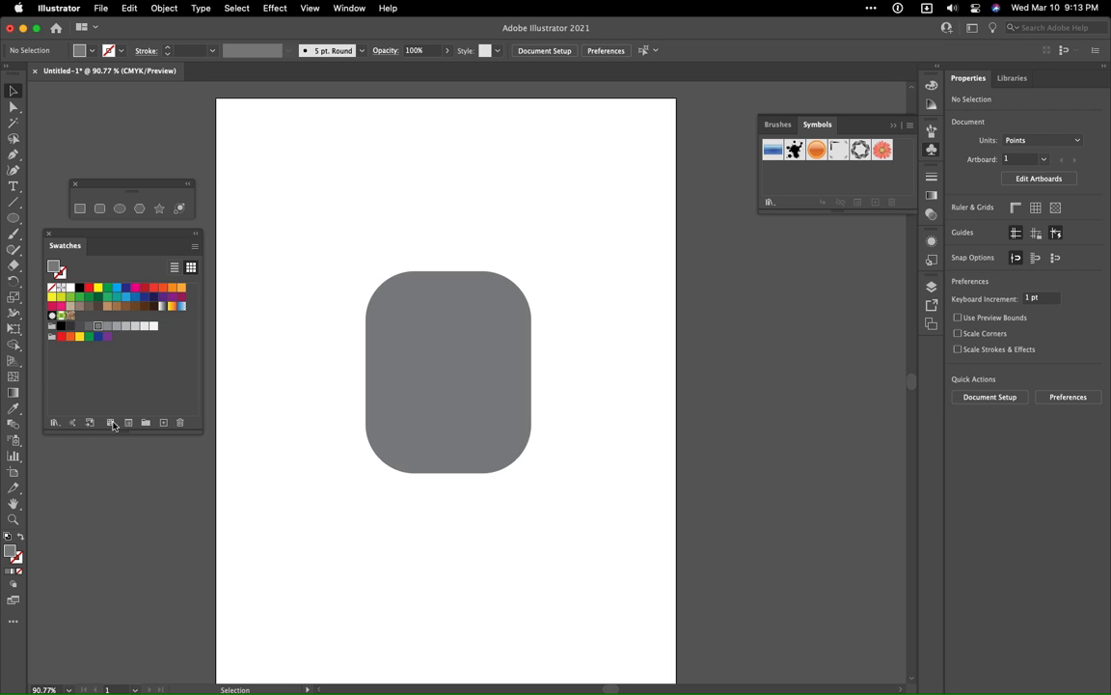
left_click(124, 326)
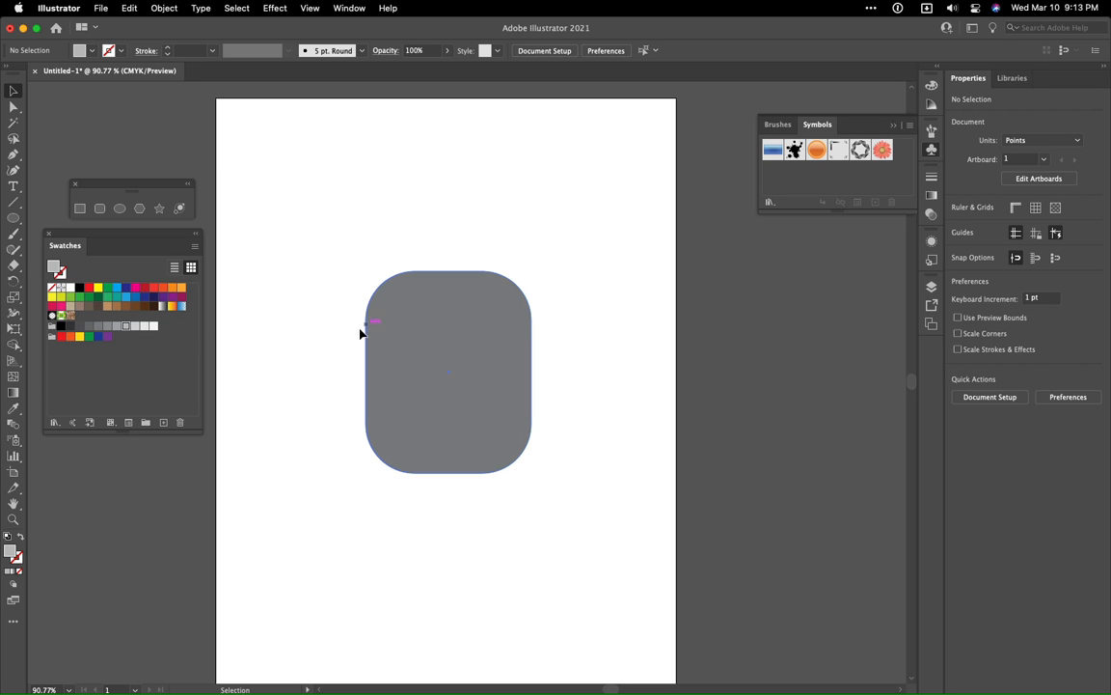
left_click(119, 208)
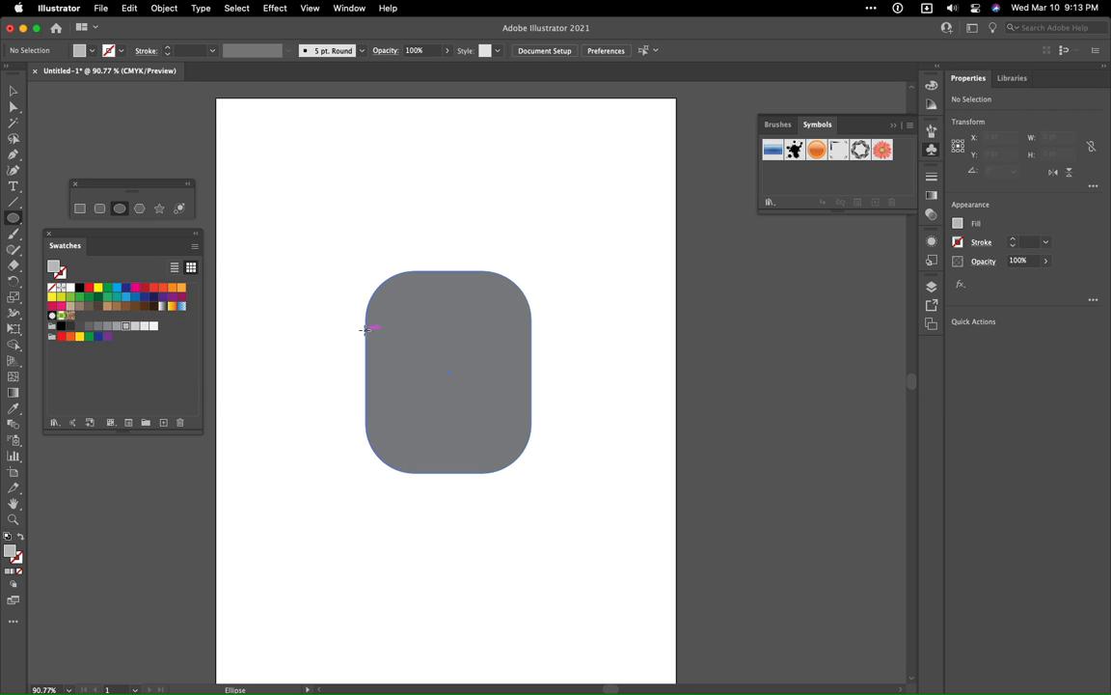
left_click_drag(367, 329, 533, 377)
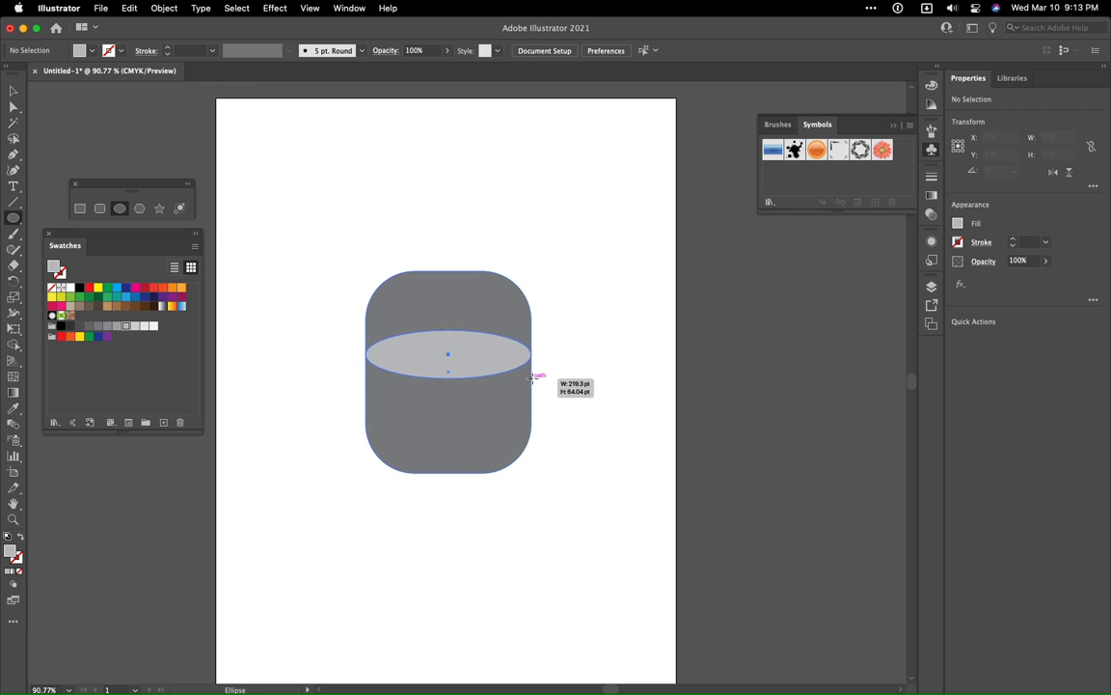
left_click_drag(533, 377, 482, 335)
left_click(17, 91)
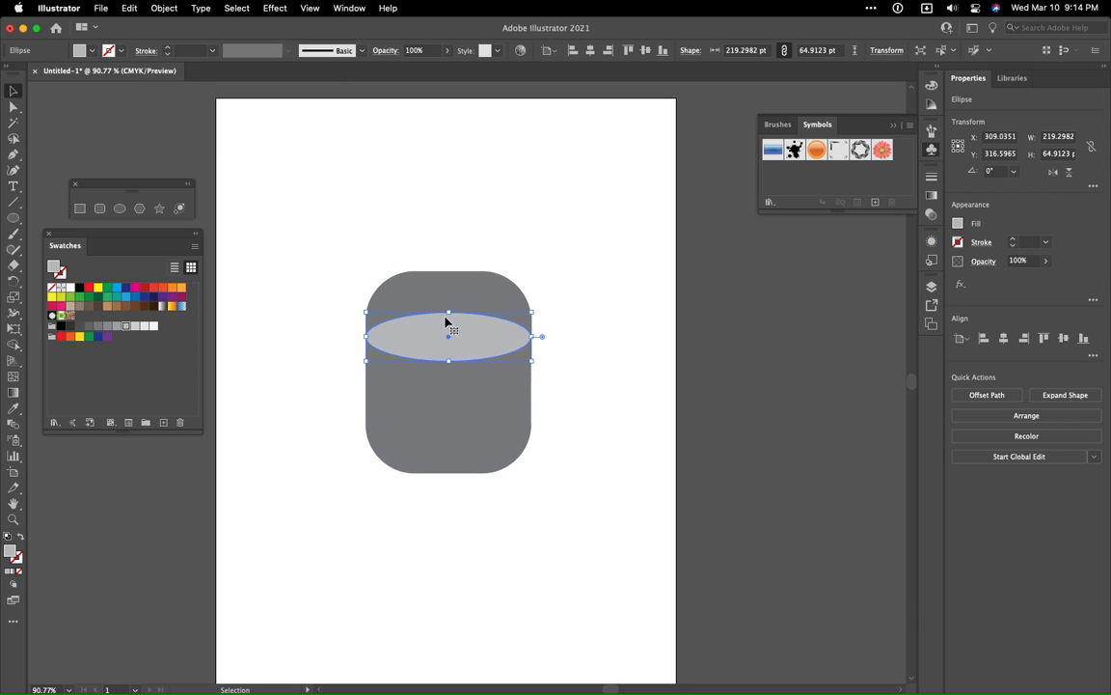
left_click(335, 225)
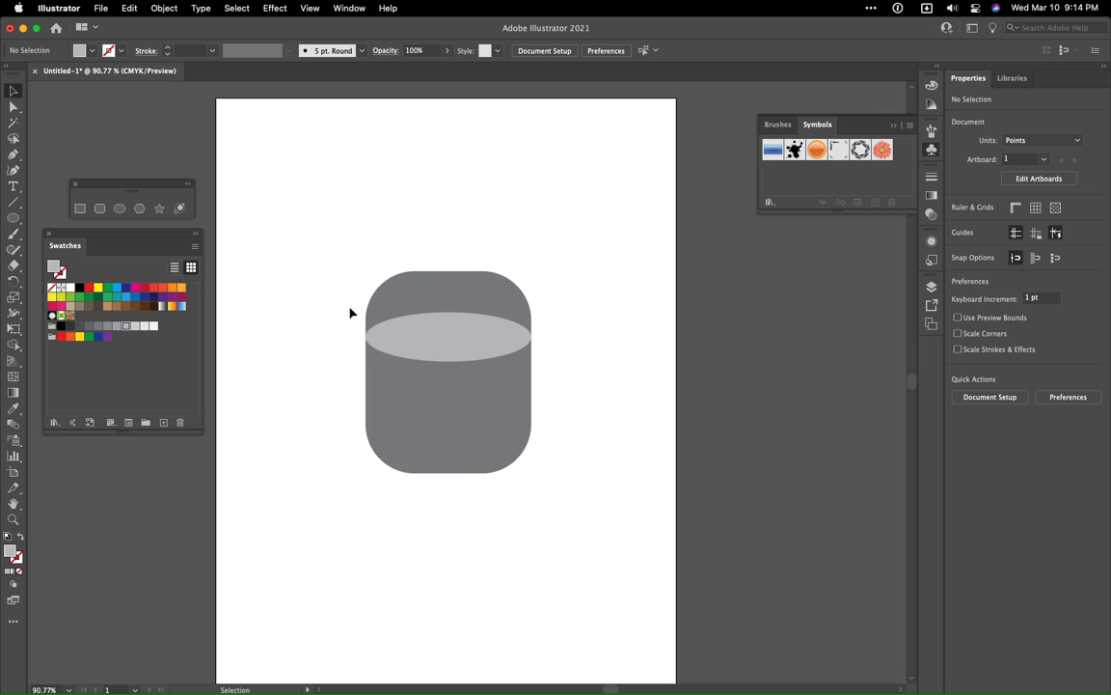
- Remove the part of the rounded rectangle above the ellipse with the Shape Builder tool, then deselect both shapes
key("super+equal")
key("super+equal")
key("super+equal")
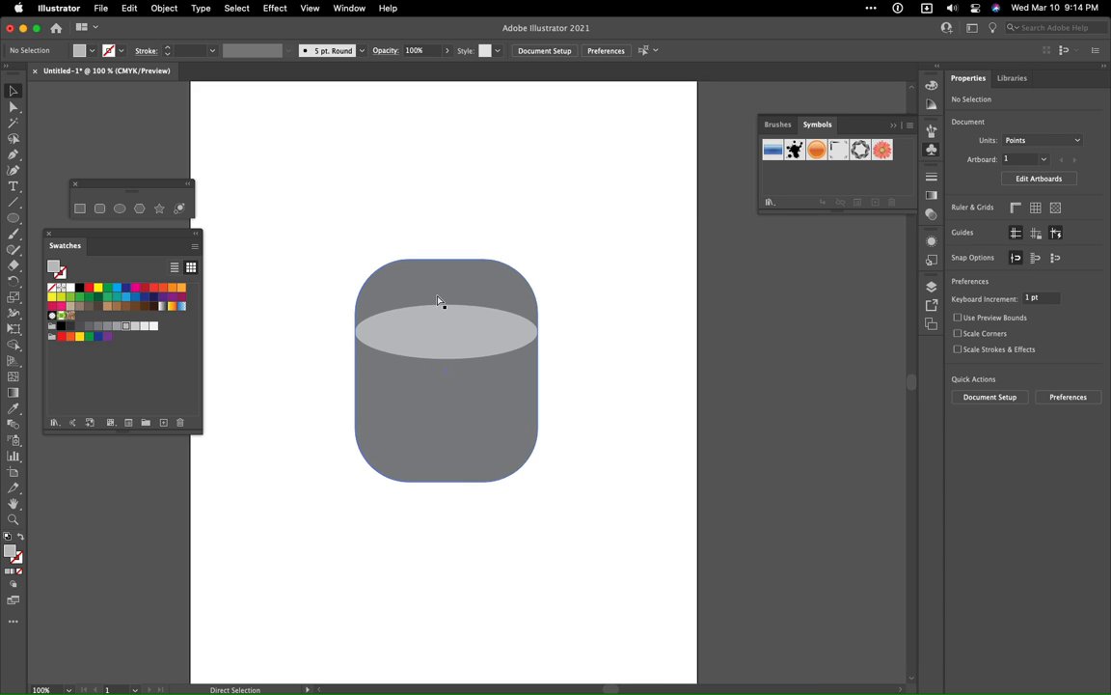
key("super+equal")
left_click_drag(424, 361, 491, 399)
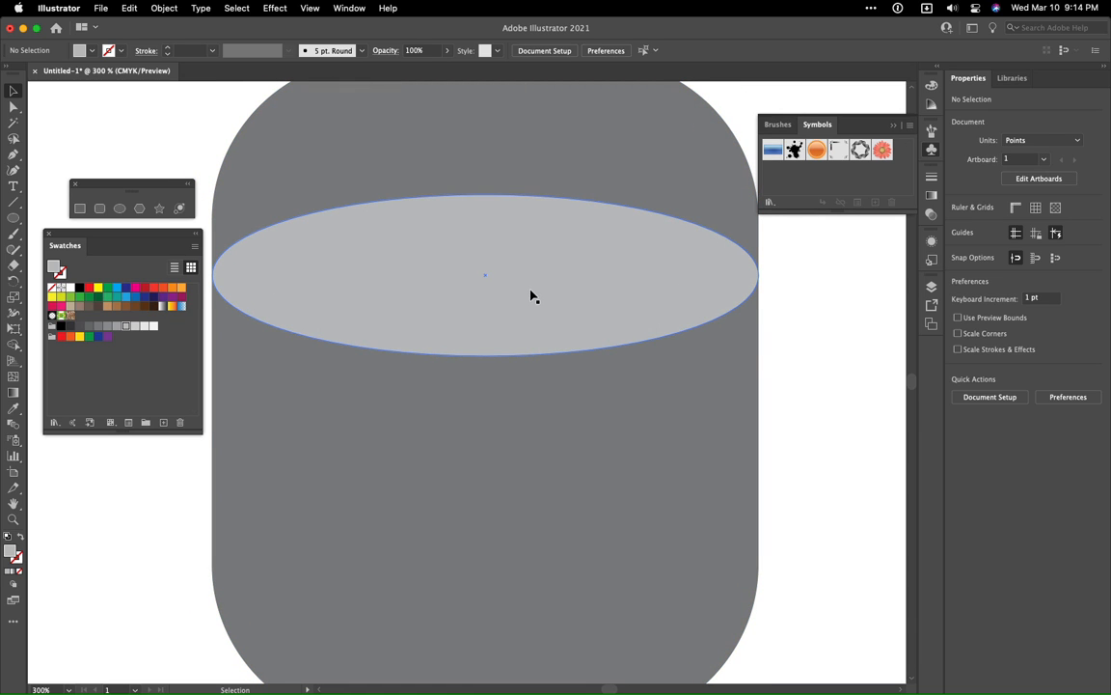
key("super+minus")
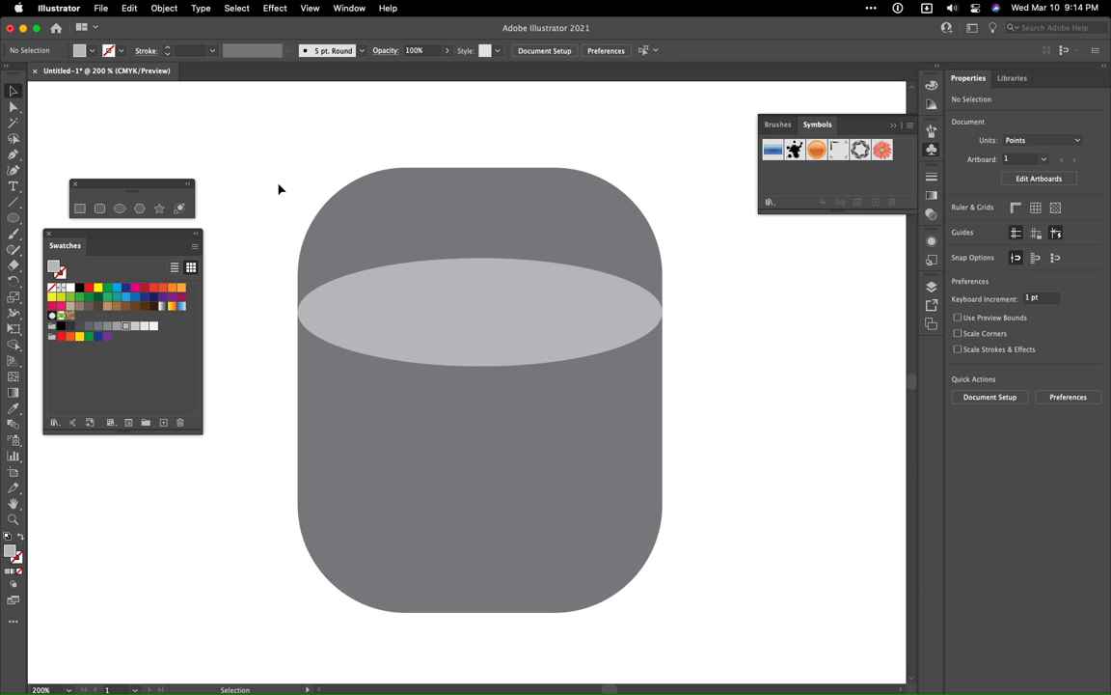
left_click_drag(276, 177, 714, 618)
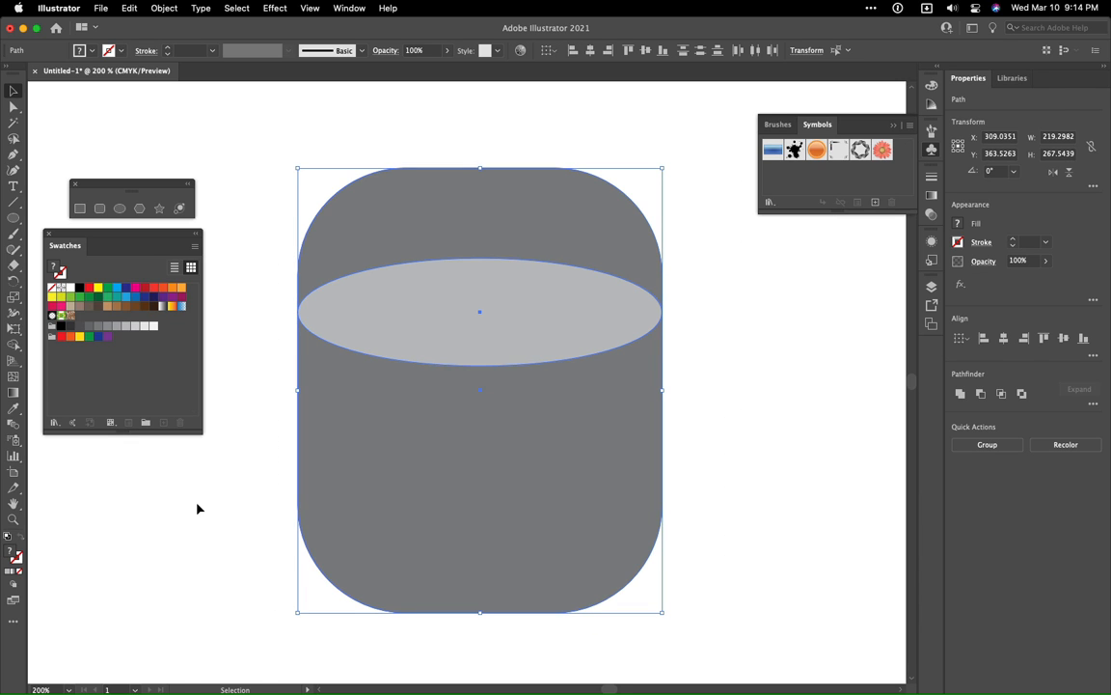
key("shift+m")
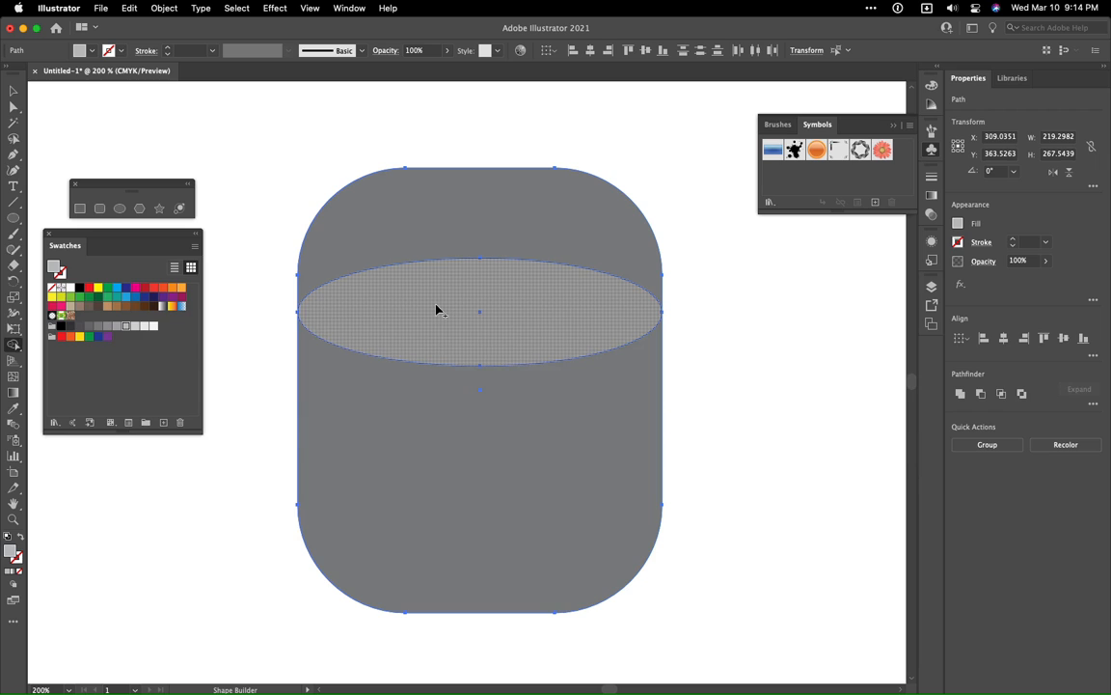
left_click(444, 235, "alt")
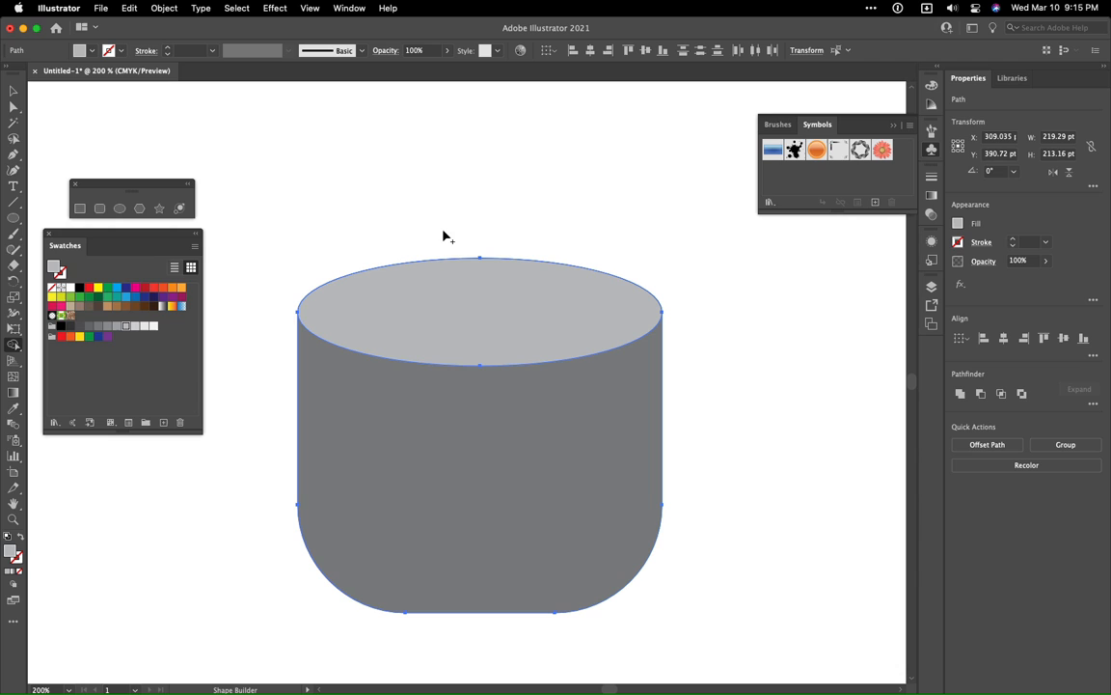
key("v")
left_click(491, 338)
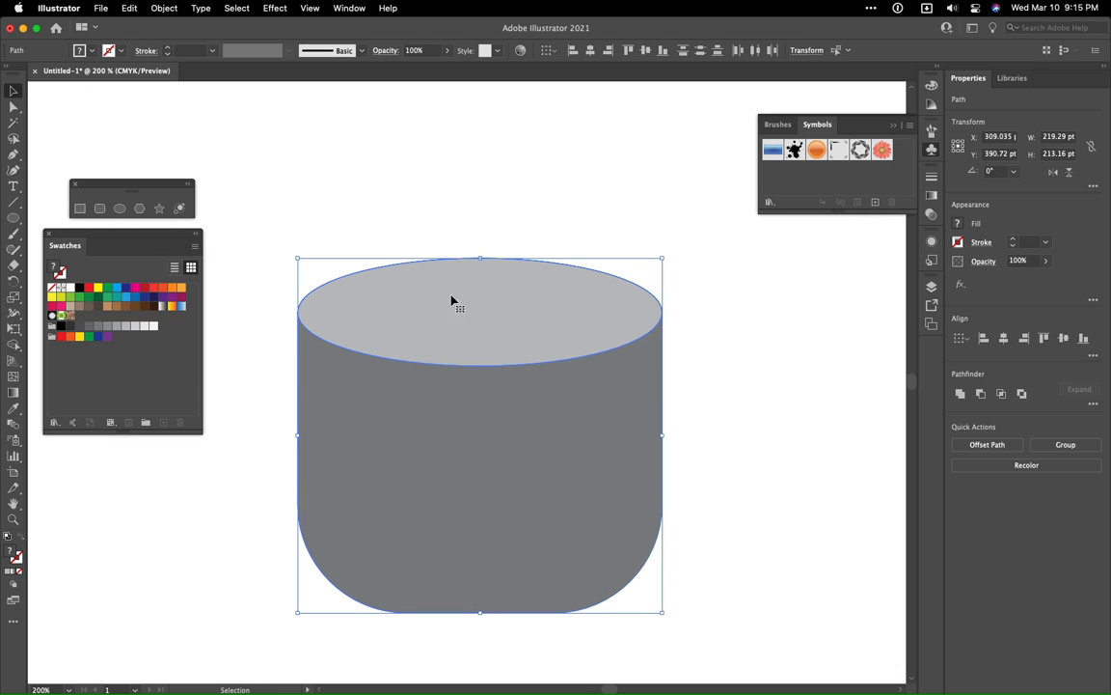
left_click(344, 200)
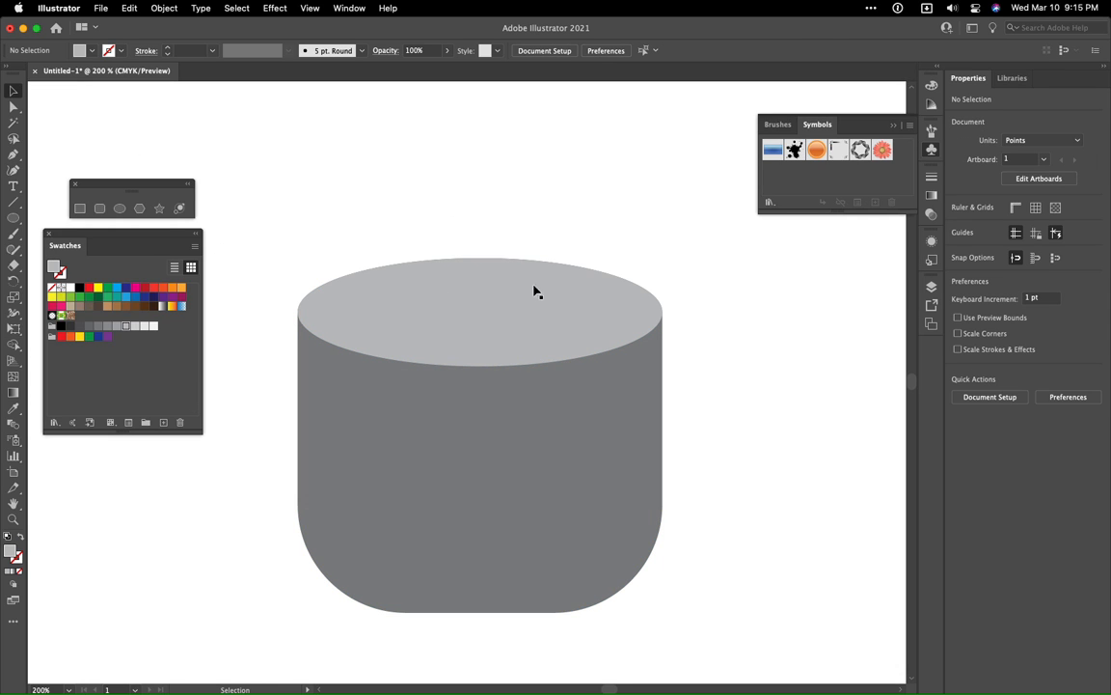
- Group the ellipse and the body shape, with Layer 1 expanded in a widened Layers panel
left_click_drag(391, 202, 541, 590)
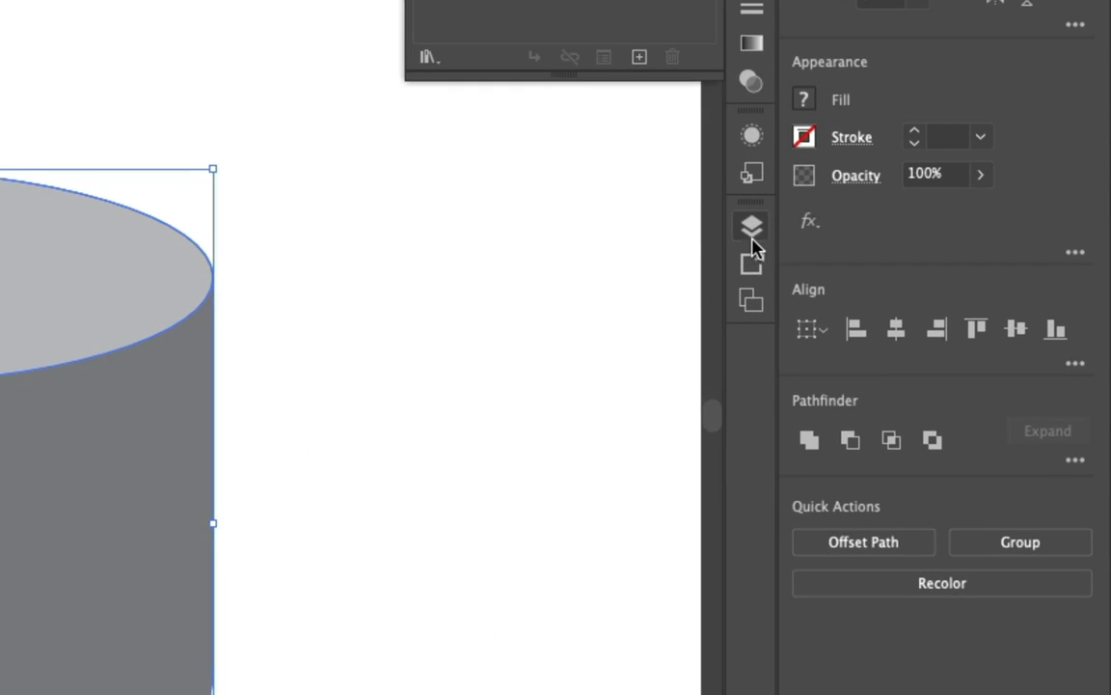
left_click(932, 289)
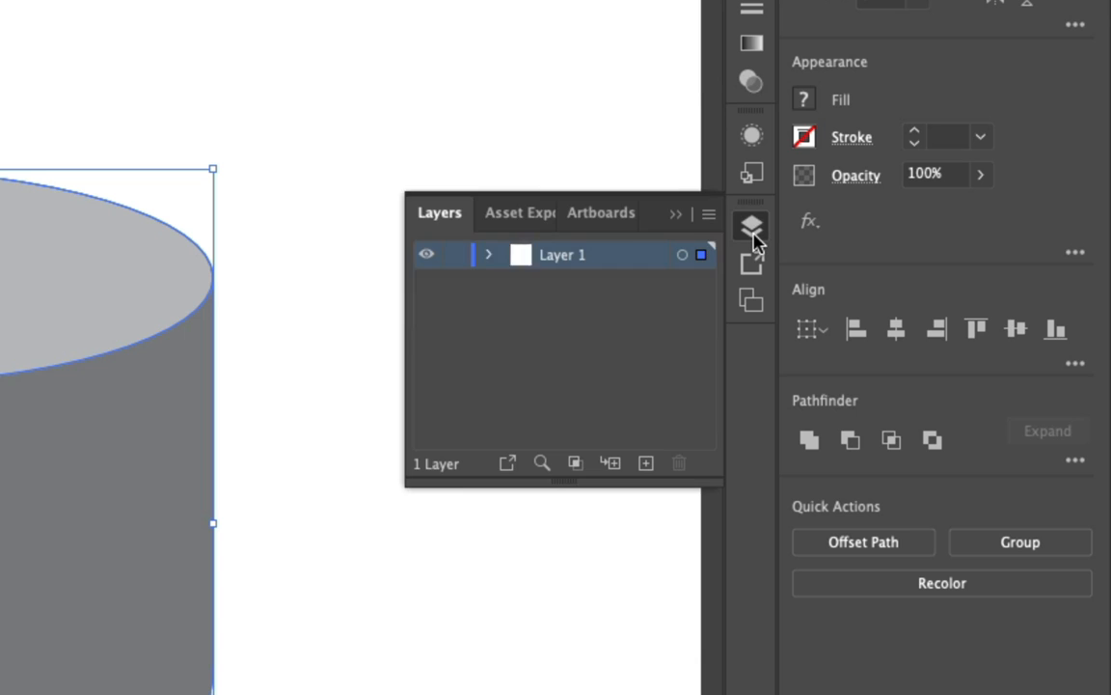
left_click(488, 254)
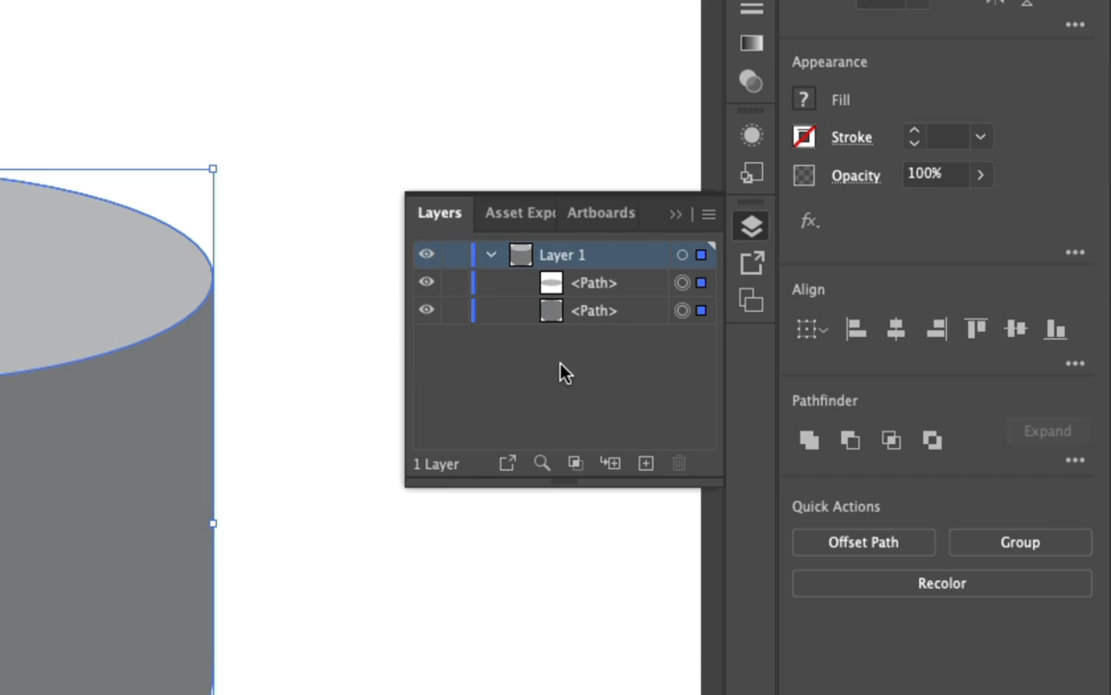
key("ctrl+g")
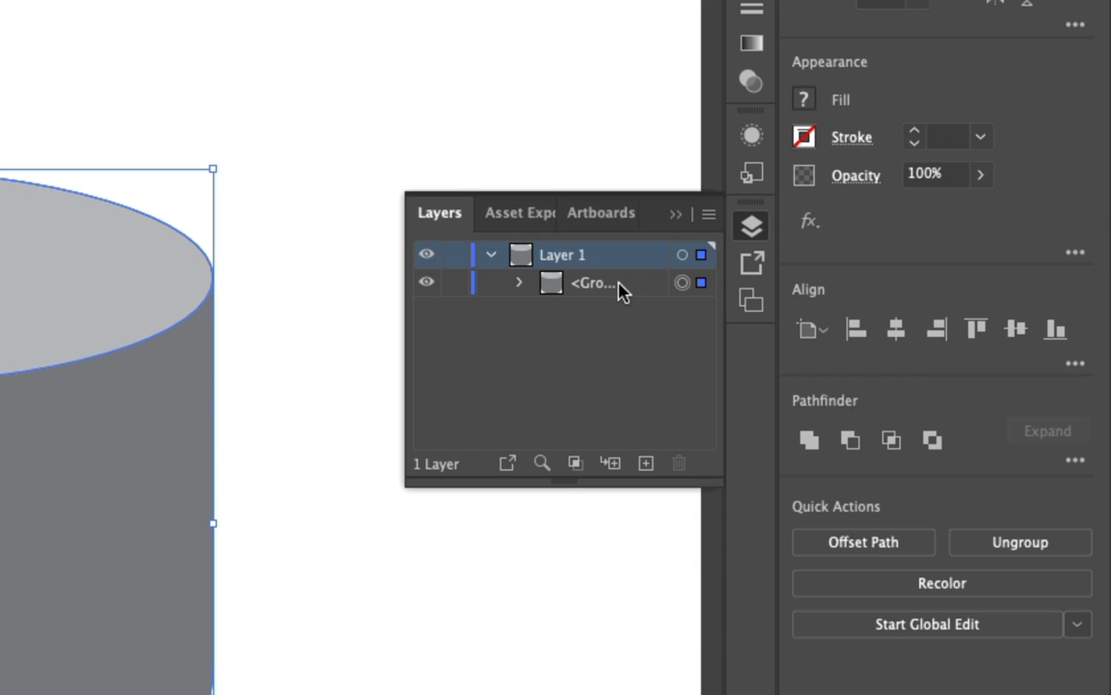
left_click_drag(404, 346, 329, 357)
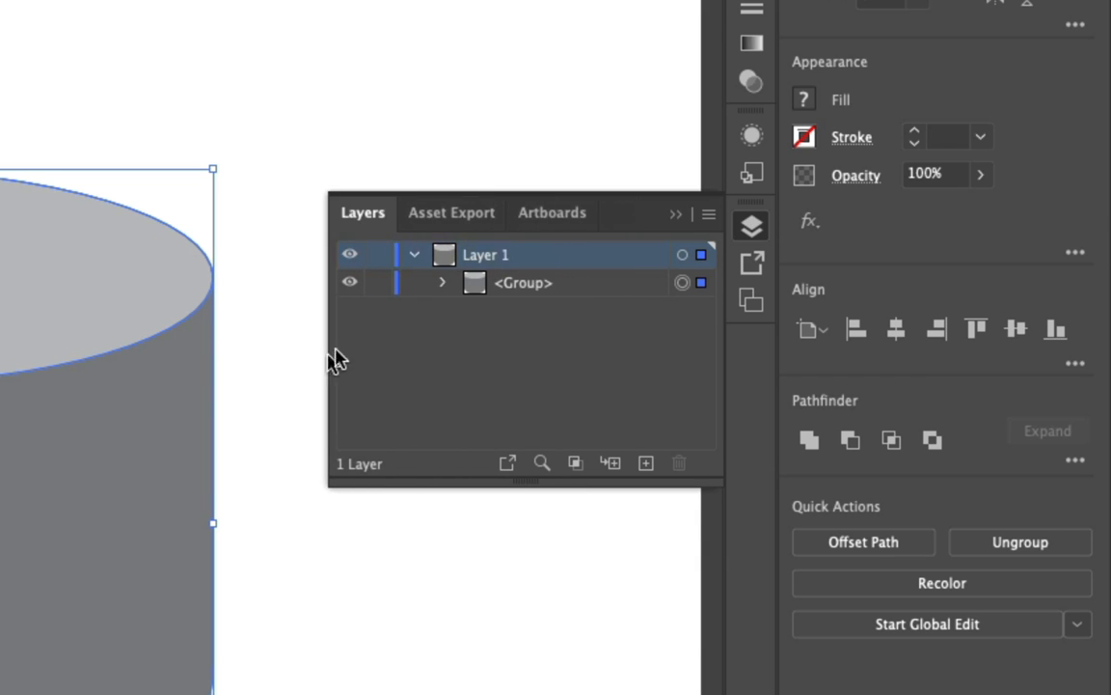
- Rename the new group as Torso and expand it to list its paths
double_click(527, 284)
type("Toro")
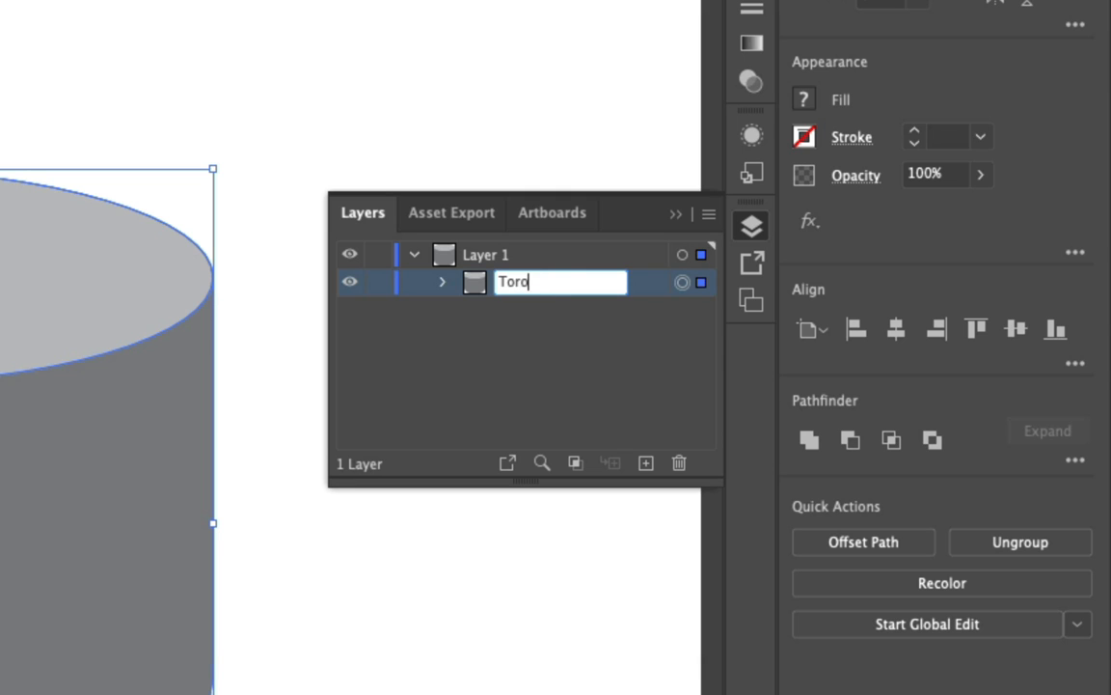
key("BackSpace")
type("so")
key("Return")
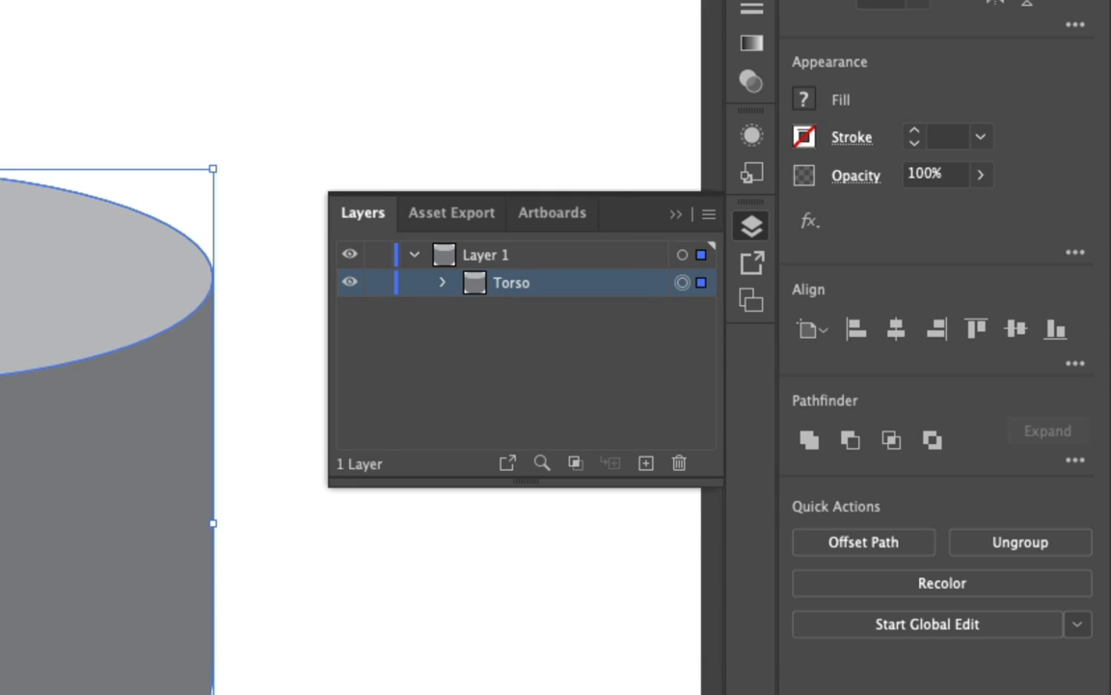
left_click(443, 284)
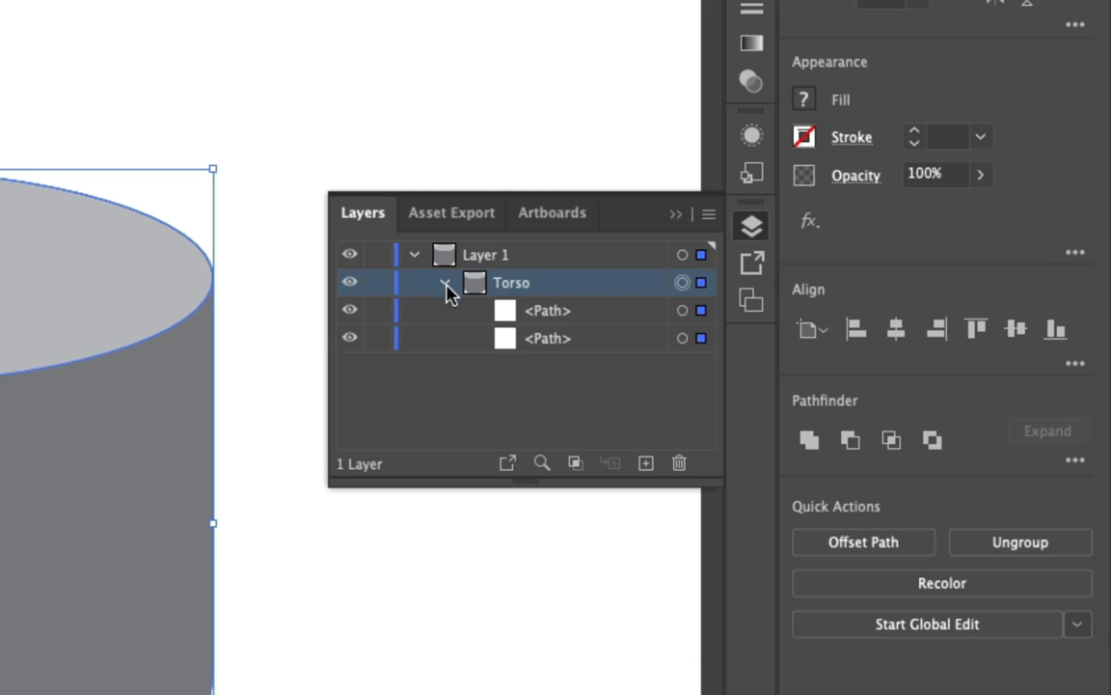